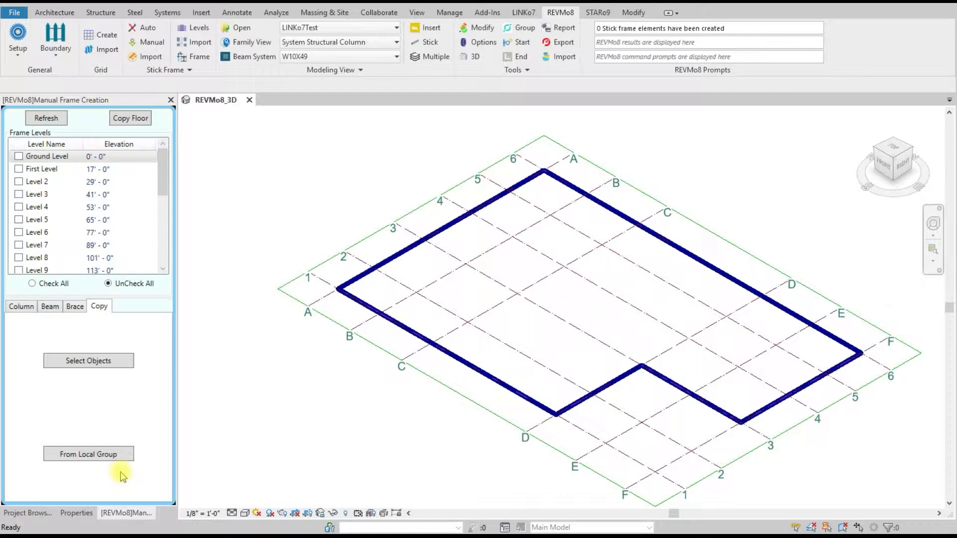
# Step: Select Ground Level, First Level, Level 2 and Level 3 as the frame levels for column creation
pyautogui.click(20, 306)
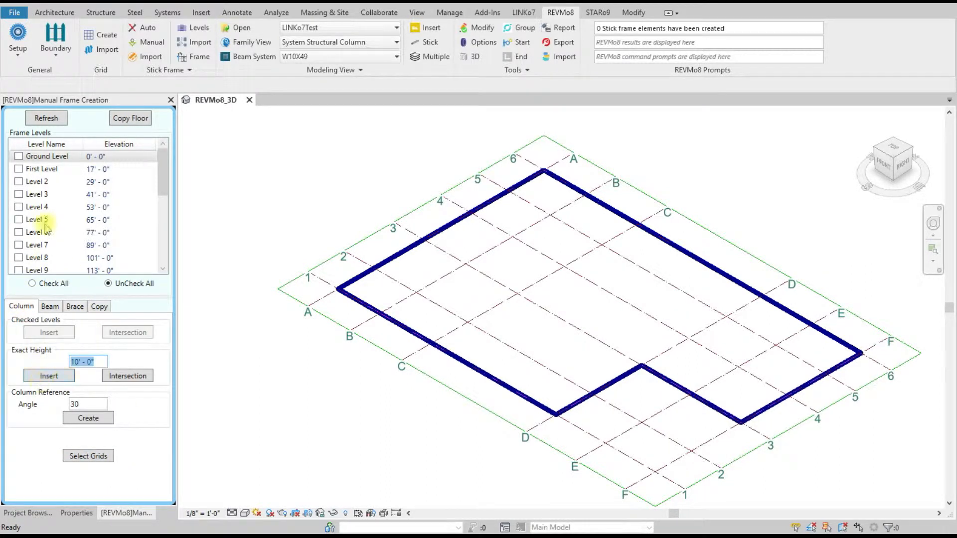
pyautogui.click(18, 156)
pyautogui.click(18, 169)
pyautogui.click(18, 181)
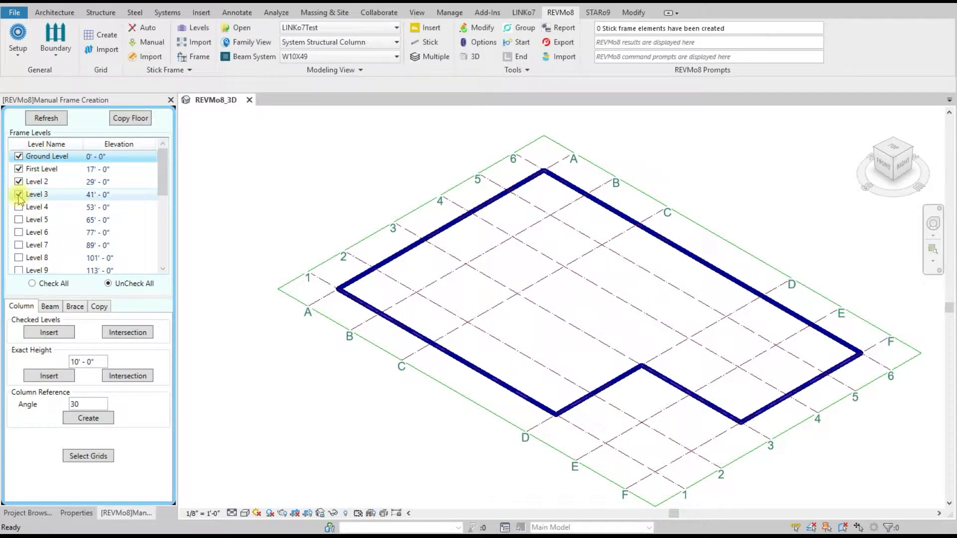
# Step: Insert stick-frame columns through the checked levels at the intersections of grid B with grids 1 to 6
pyautogui.click(129, 332)
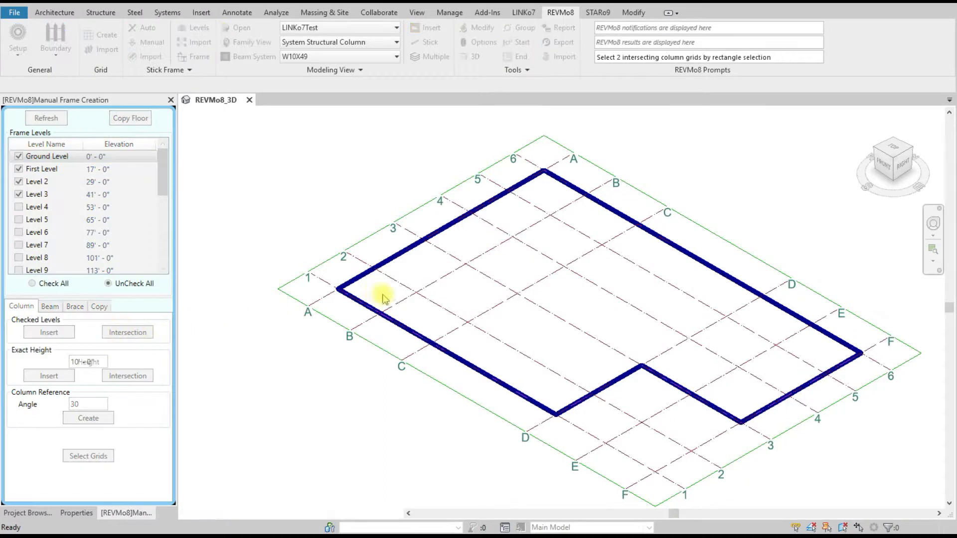
pyautogui.moveTo(422, 307); pyautogui.dragTo(364, 323)
pyautogui.moveTo(418, 304); pyautogui.dragTo(406, 281)
pyautogui.moveTo(469, 274); pyautogui.dragTo(579, 186)
pyautogui.rightClick(250, 198)
pyautogui.click(257, 197)
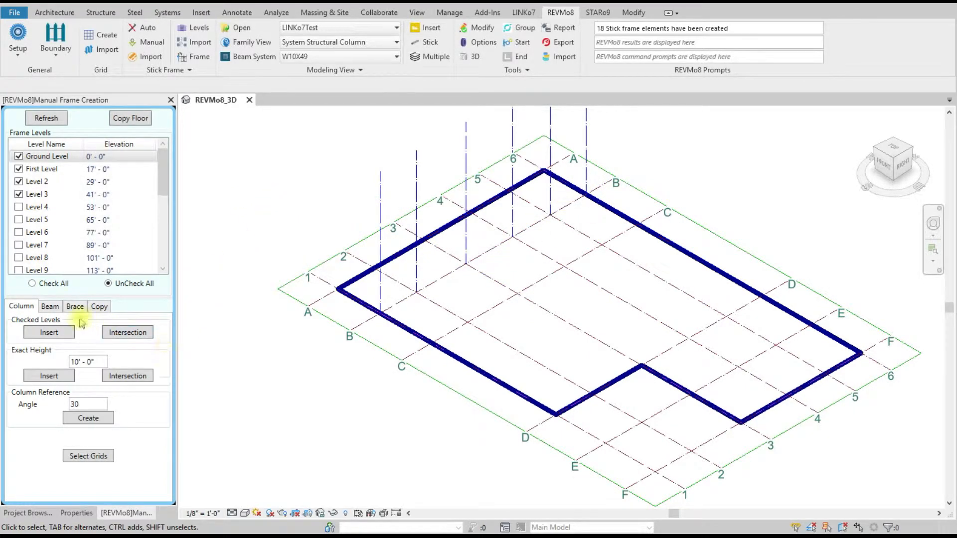
# Step: Create stick-frame beams along grid B at the checked levels, splitting them at the intersecting grid lines
pyautogui.click(50, 306)
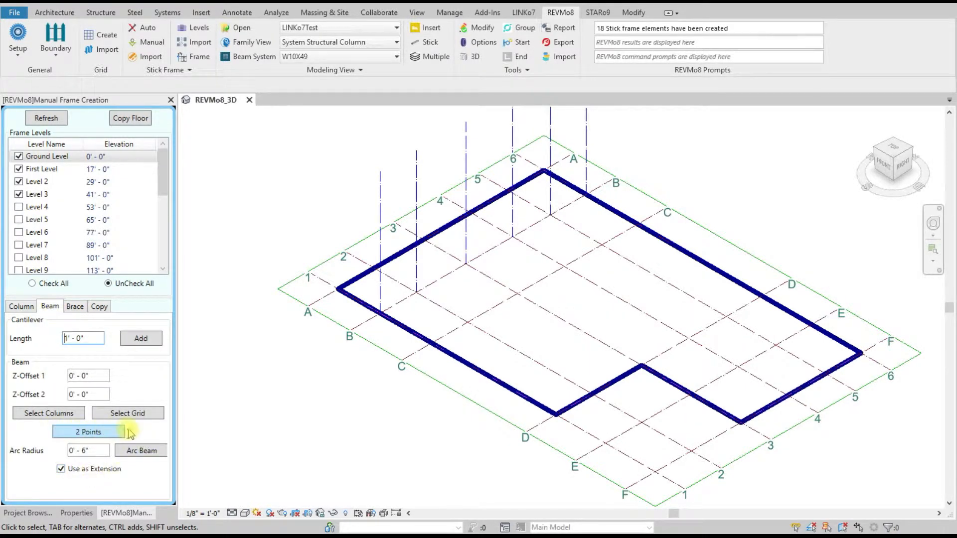
pyautogui.click(134, 415)
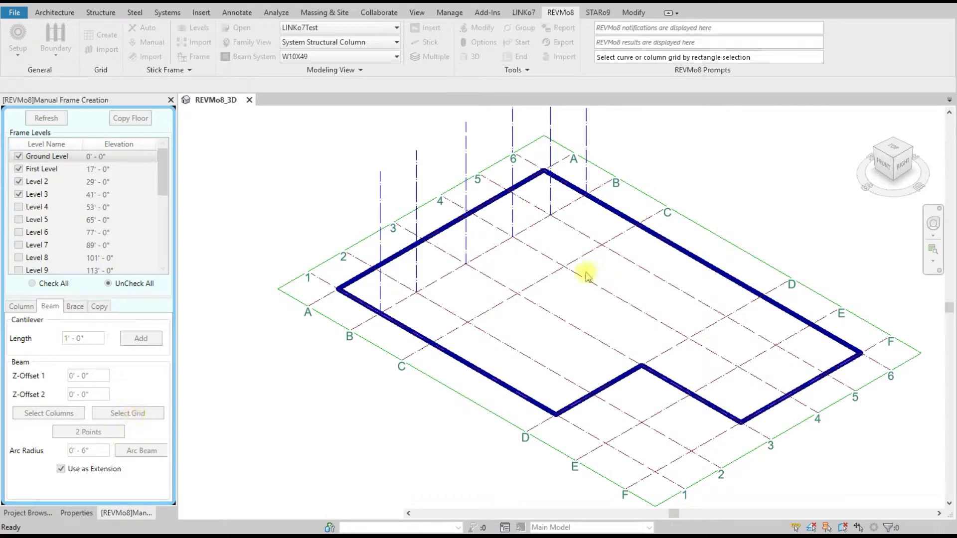
pyautogui.scroll(2, 451, 292)
pyautogui.moveTo(453, 294); pyautogui.dragTo(439, 275)
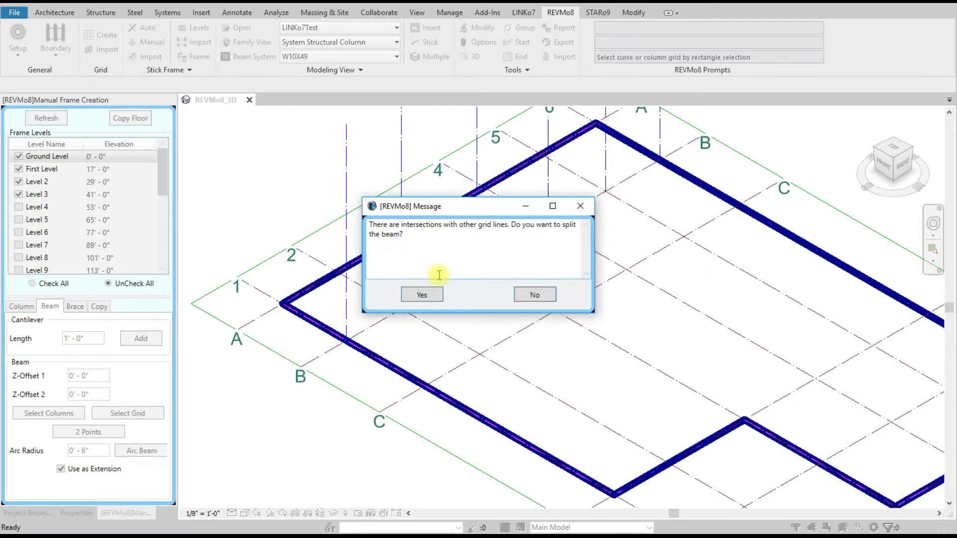
pyautogui.click(422, 295)
pyautogui.scroll(-3, 427, 336)
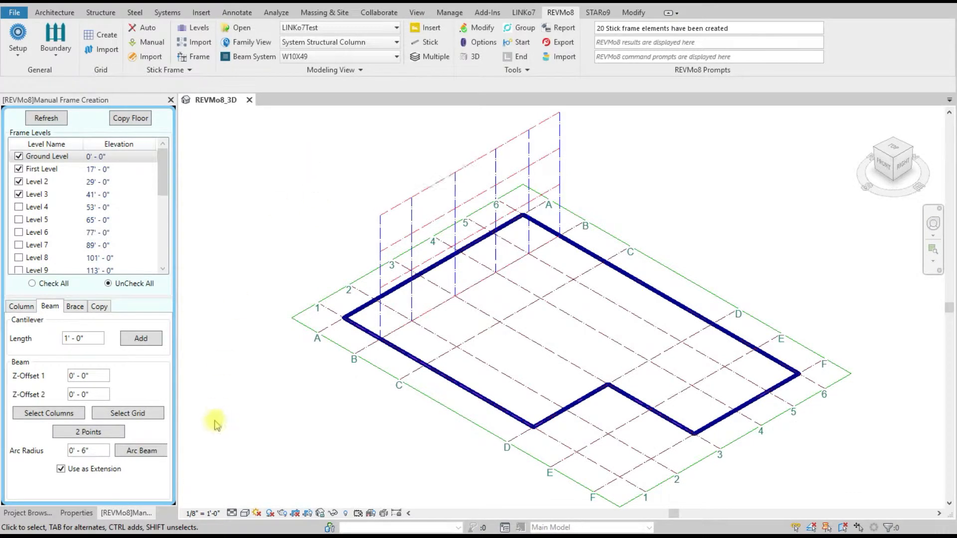
# Step: Look over the frame copy options and the local group categories, then close the group manager
pyautogui.click(99, 306)
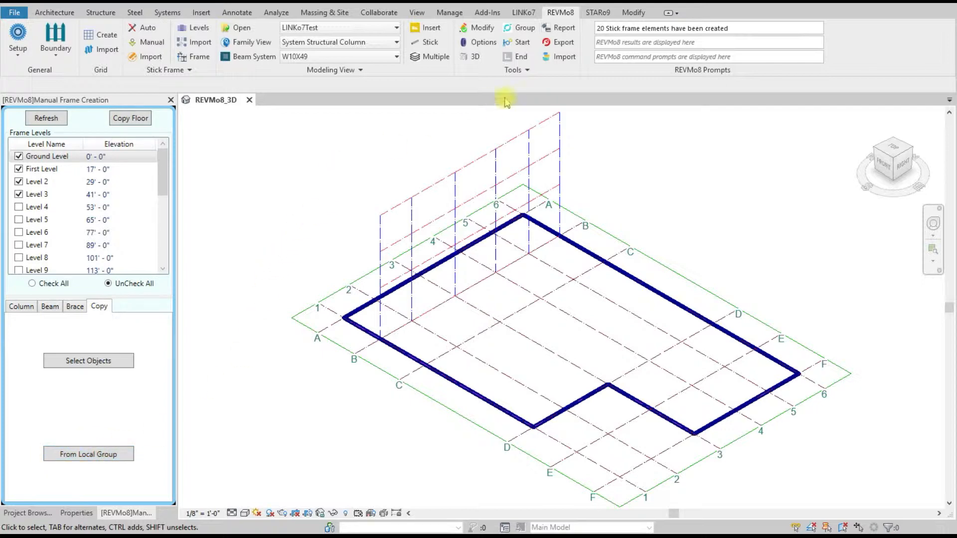
pyautogui.click(522, 29)
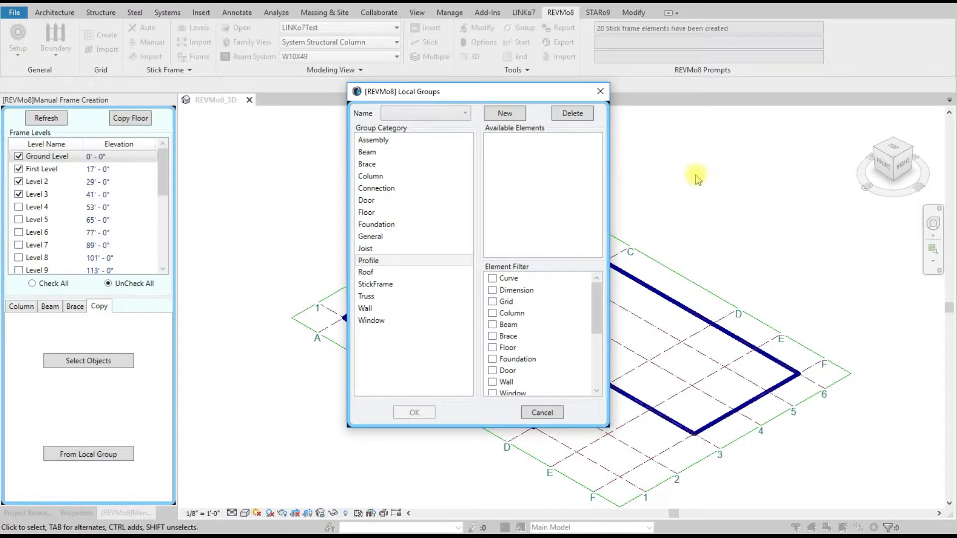
pyautogui.click(599, 91)
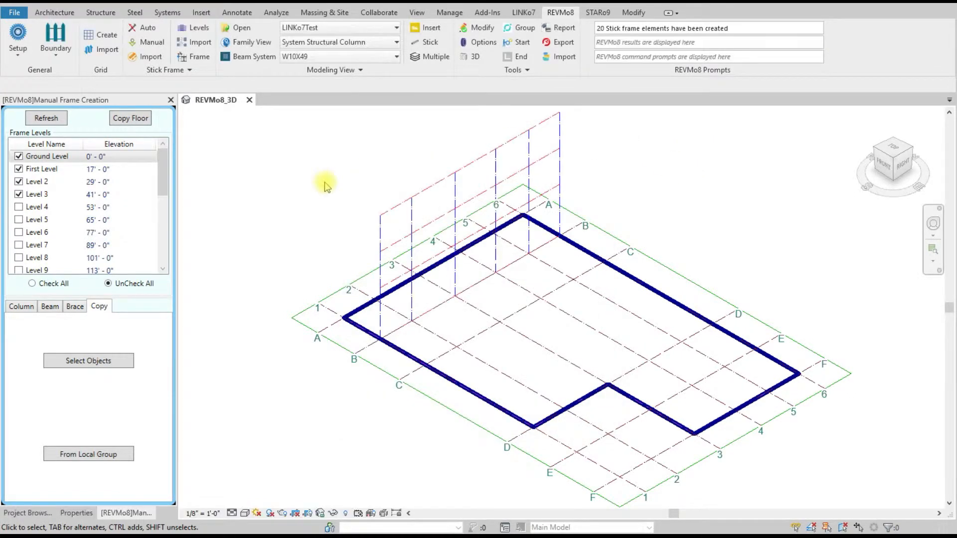
# Step: Undo the beams and columns created along grid B
pyautogui.hotkey('ctrl', 'z')
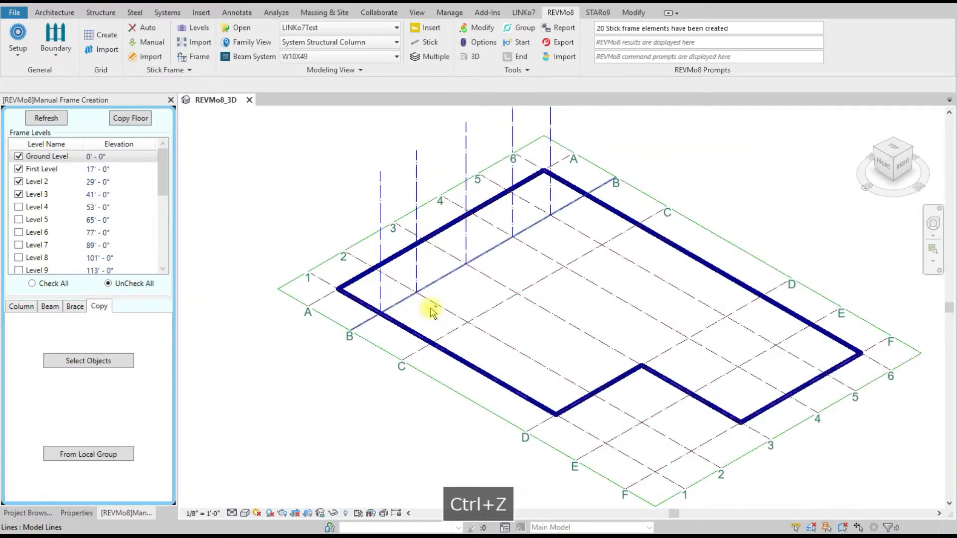
pyautogui.hotkey('ctrl', 'z')
pyautogui.hotkey('ctrl', 'z')
pyautogui.hotkey('ctrl', 'z')
pyautogui.hotkey('ctrl', 'z')
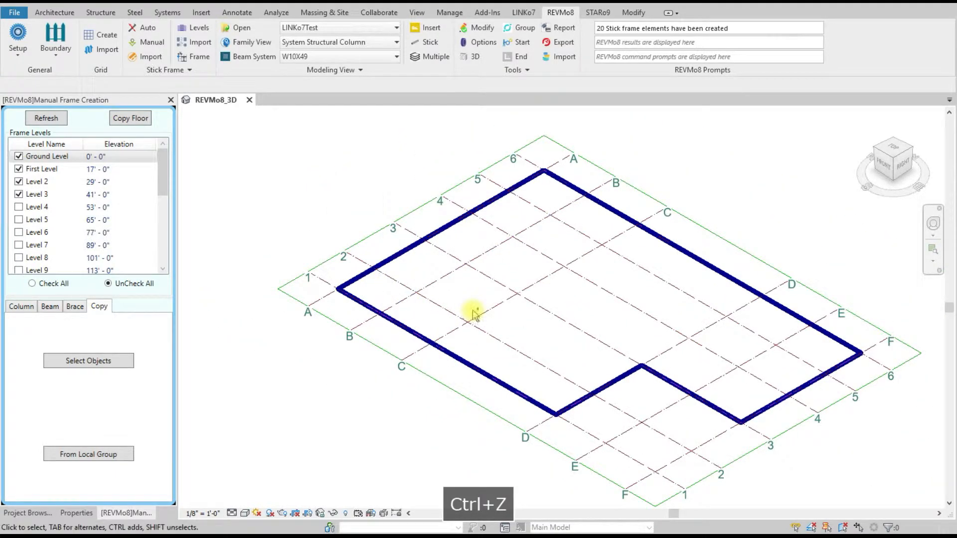
# Step: Return to the column creation options and start recording new elements for a group
pyautogui.click(22, 306)
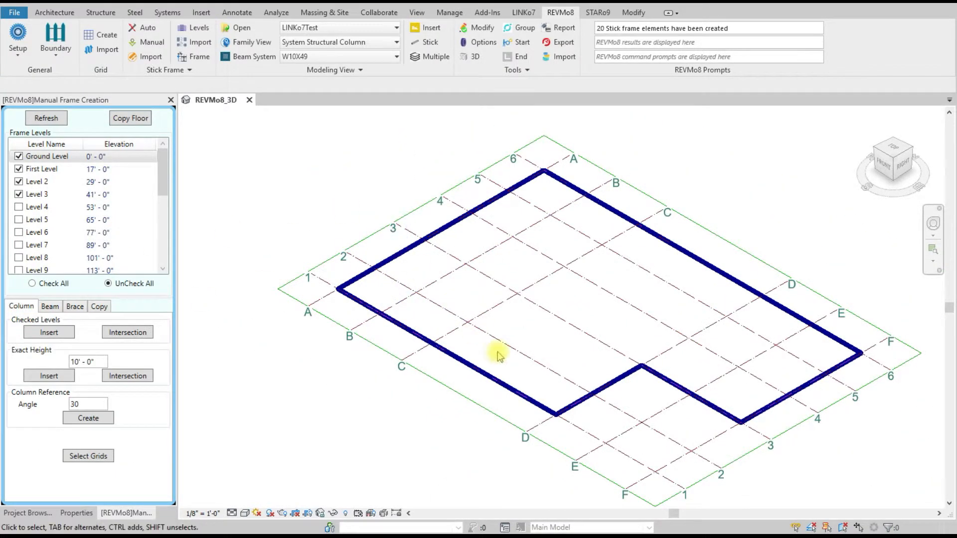
pyautogui.scroll(-1, 498, 352)
pyautogui.scroll(1, 464, 212)
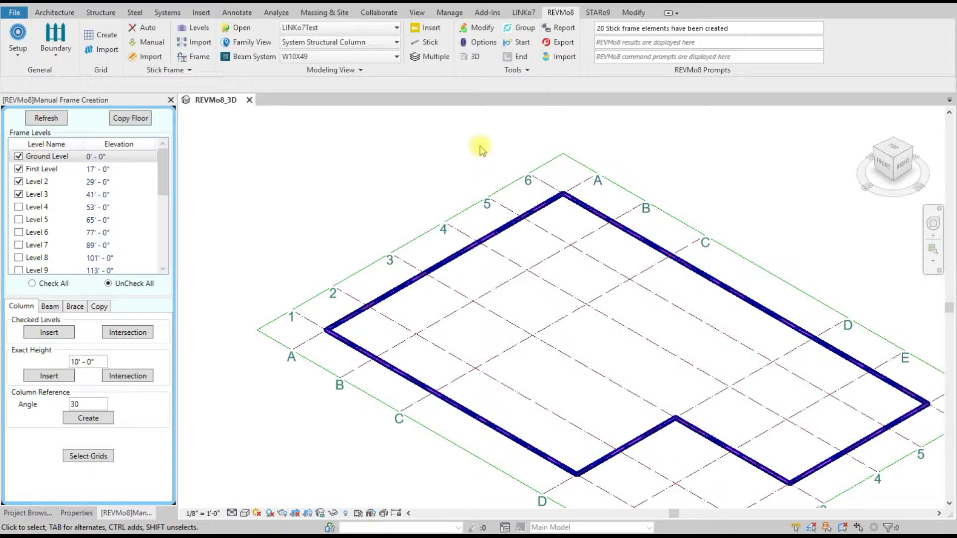
pyautogui.click(522, 43)
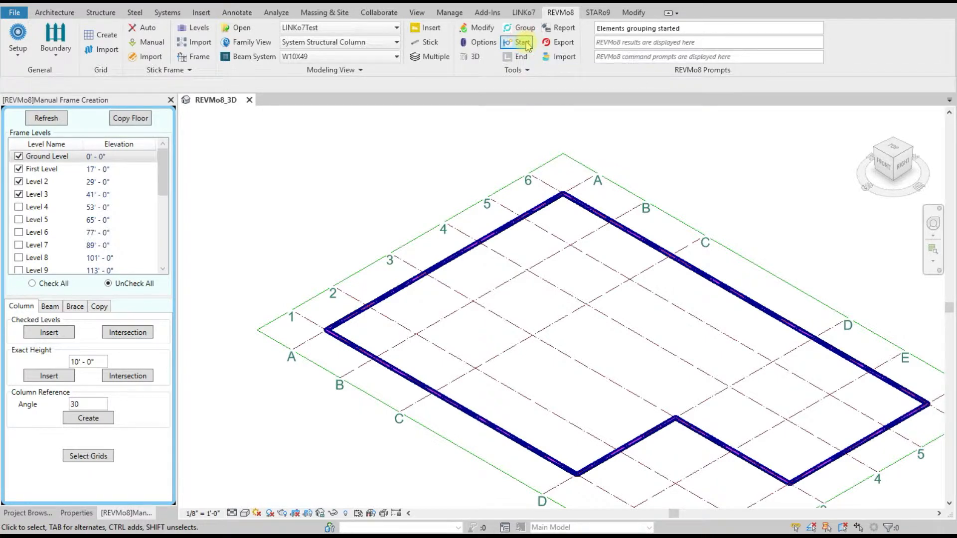
pyautogui.moveTo(685, 28); pyautogui.dragTo(593, 31)
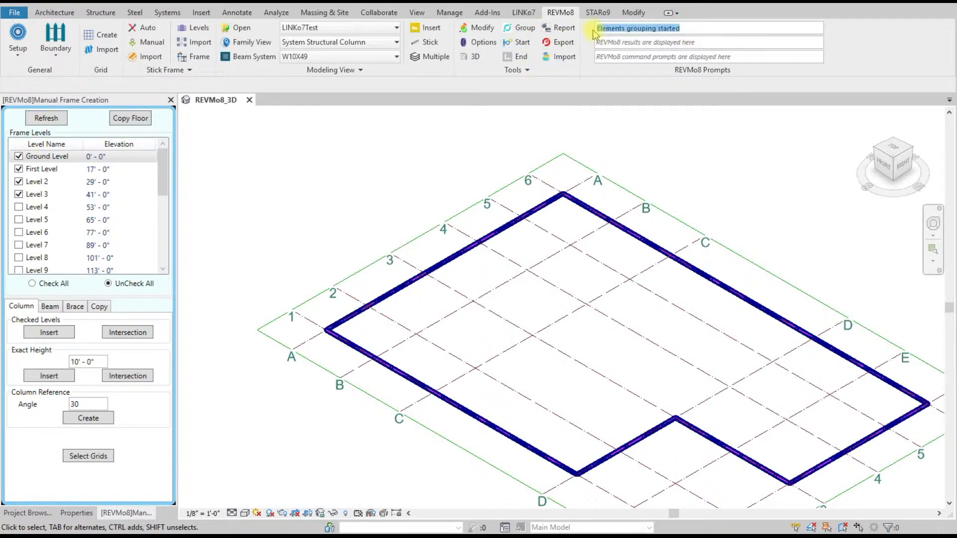
pyautogui.click(330, 194)
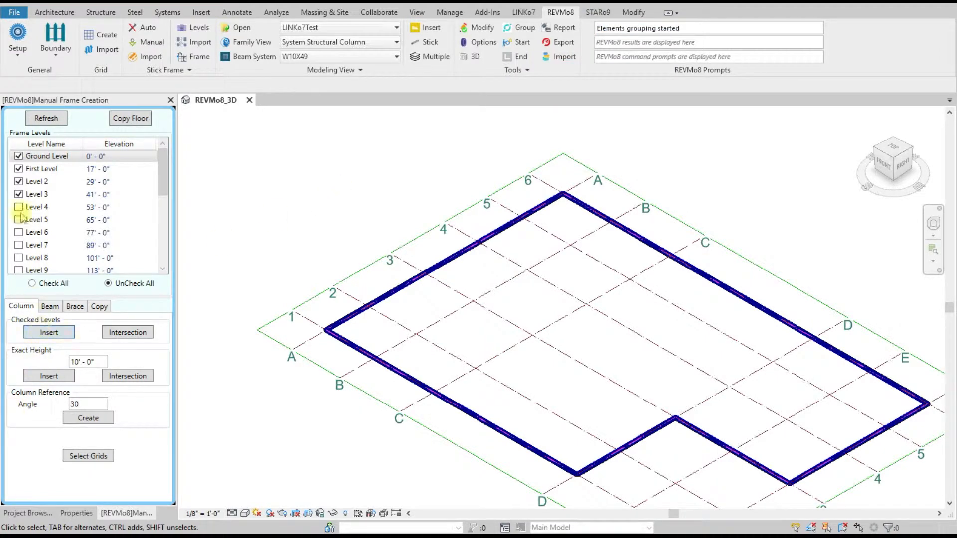
# Step: Insert columns from Ground Level to Level 3 at every intersection of grid B with grids 1 to 6
pyautogui.click(123, 335)
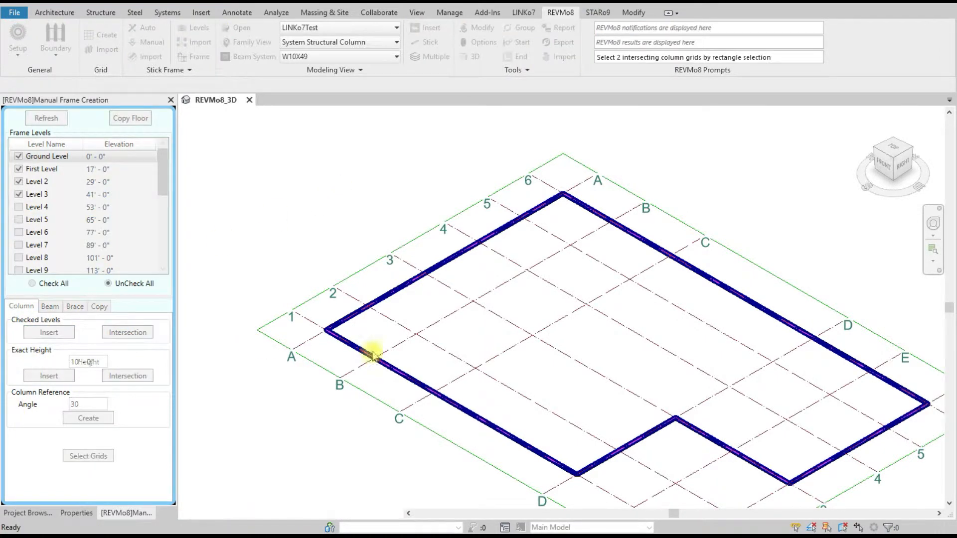
pyautogui.moveTo(417, 350); pyautogui.dragTo(409, 325)
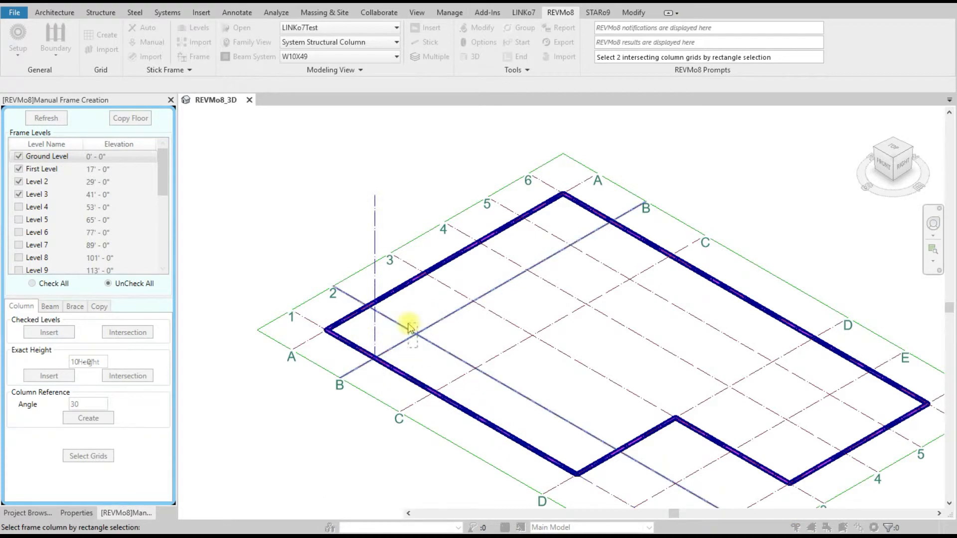
pyautogui.moveTo(475, 318); pyautogui.dragTo(518, 273)
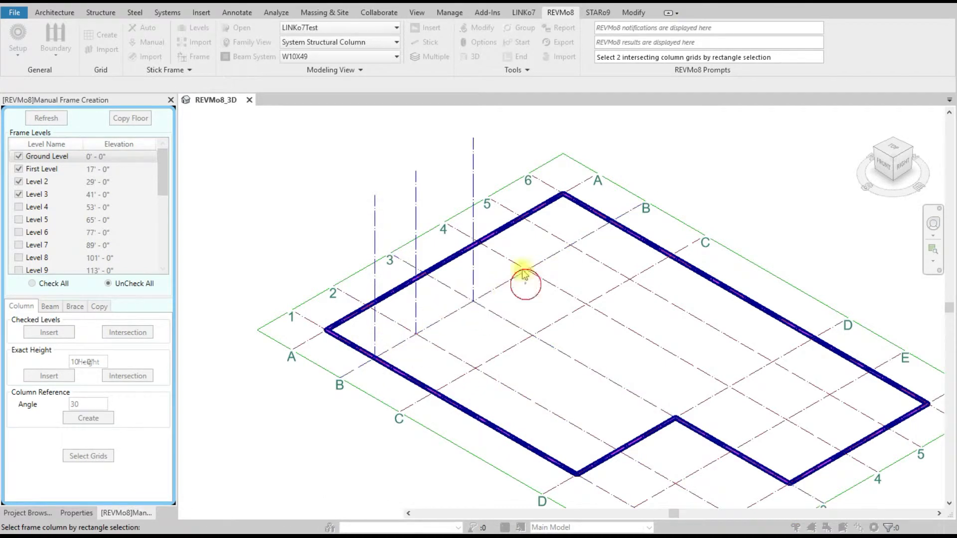
pyautogui.moveTo(572, 259); pyautogui.dragTo(604, 213)
pyautogui.rightClick(321, 172)
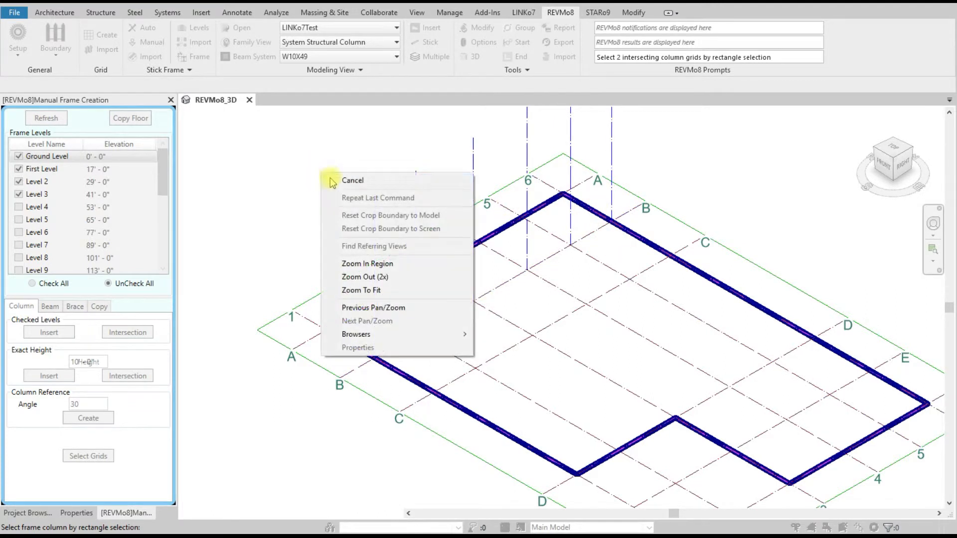
pyautogui.click(344, 180)
# Step: Add beams along grid B at the checked levels, split where other grid lines cross
pyautogui.click(51, 306)
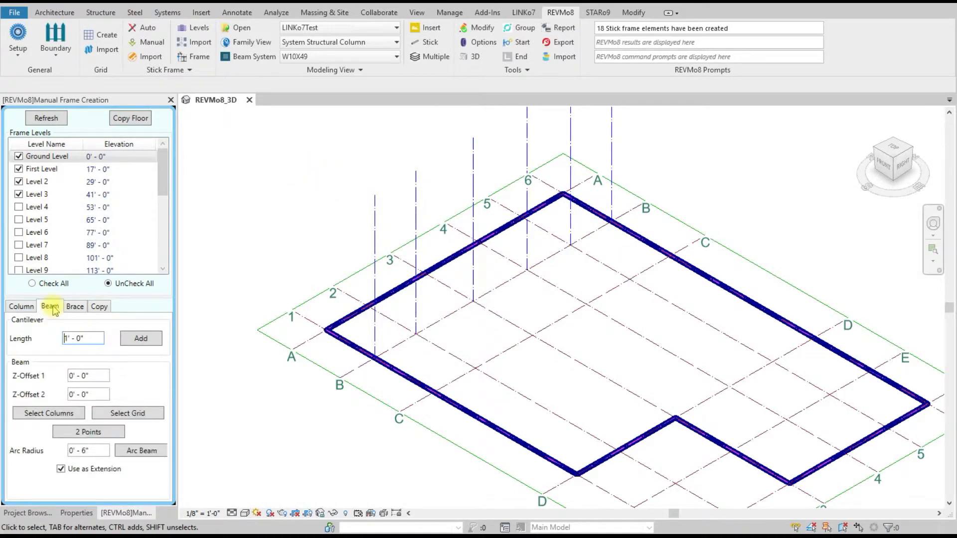
pyautogui.click(129, 414)
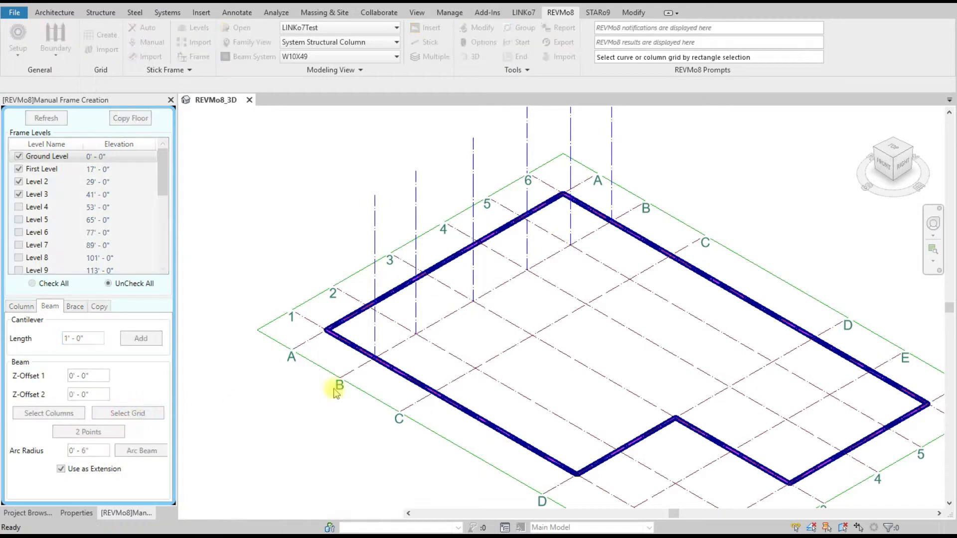
pyautogui.moveTo(459, 331); pyautogui.dragTo(444, 307)
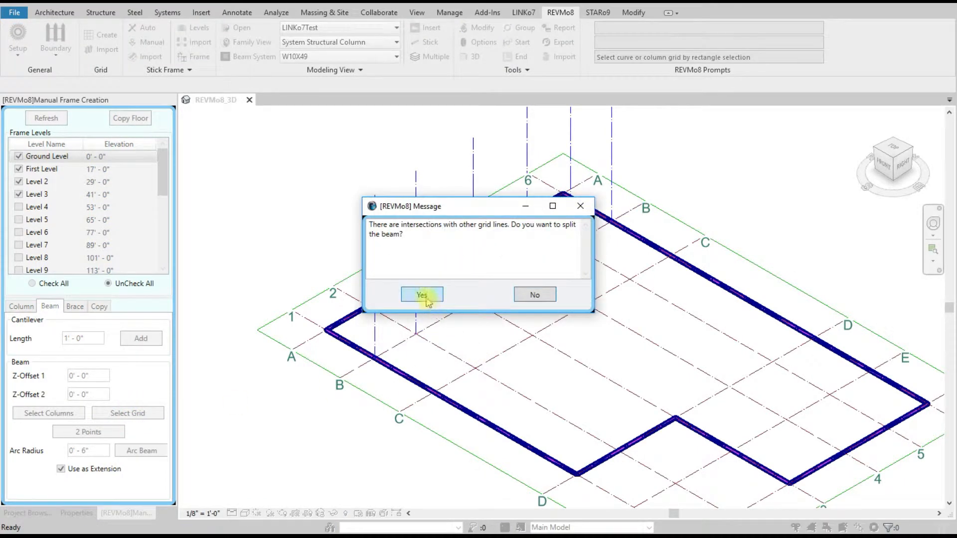
pyautogui.click(425, 298)
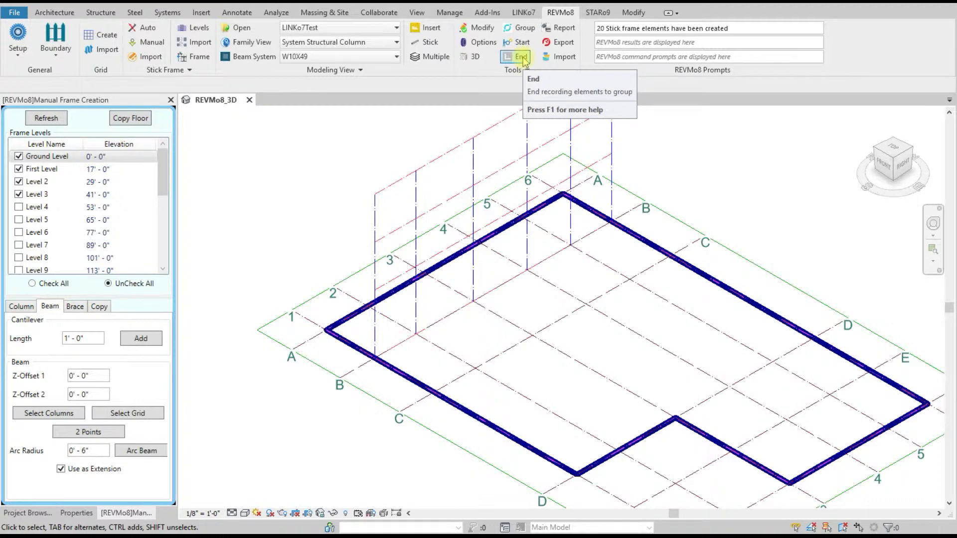
# Step: End the element recording and create a local group named Stick Frame Grid B in the StickFrame category
pyautogui.click(521, 57)
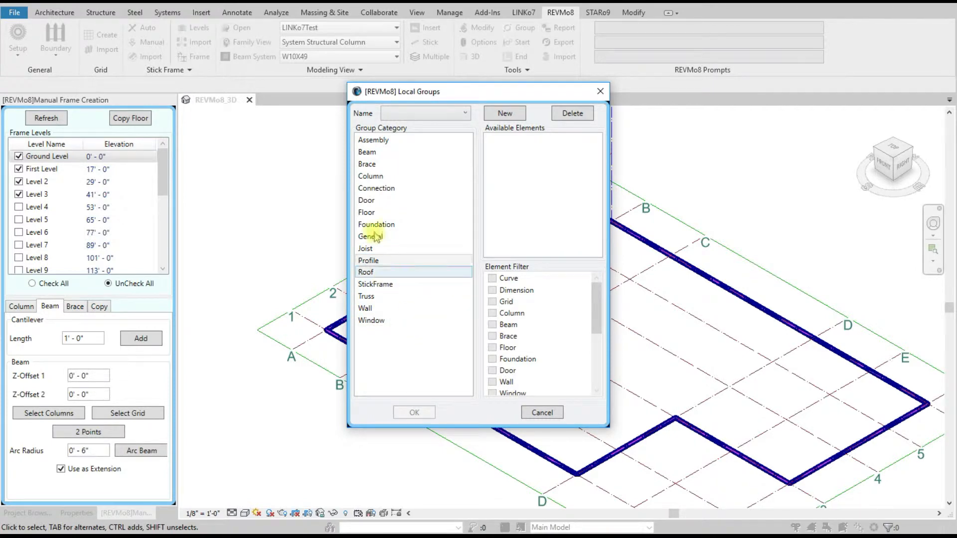
pyautogui.click(386, 288)
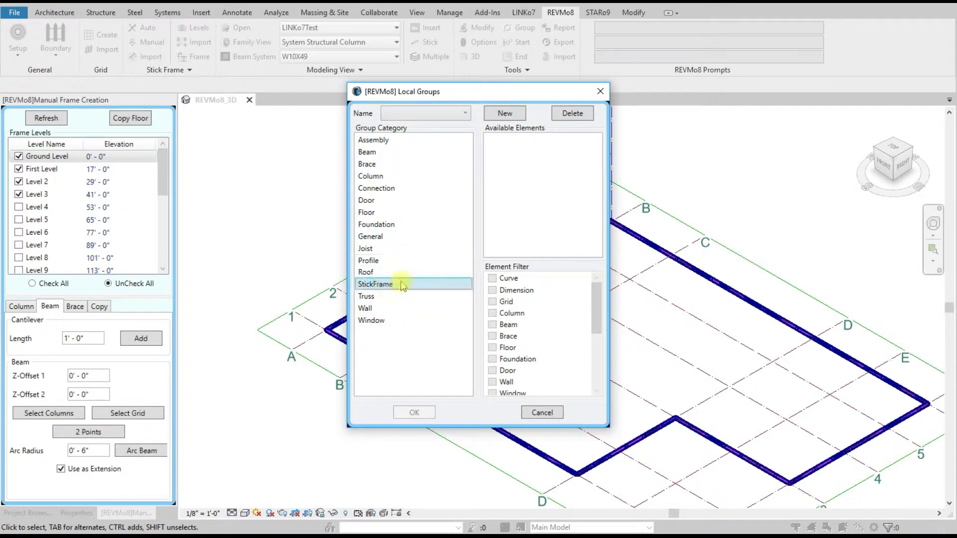
pyautogui.click(505, 113)
pyautogui.click(498, 256)
pyautogui.write('Stick ')
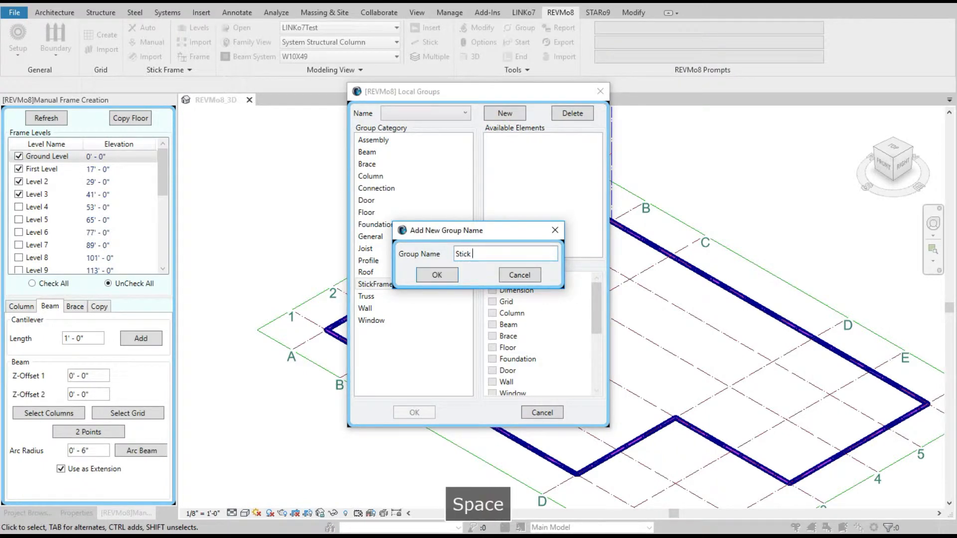
pyautogui.write('Rame Gri')
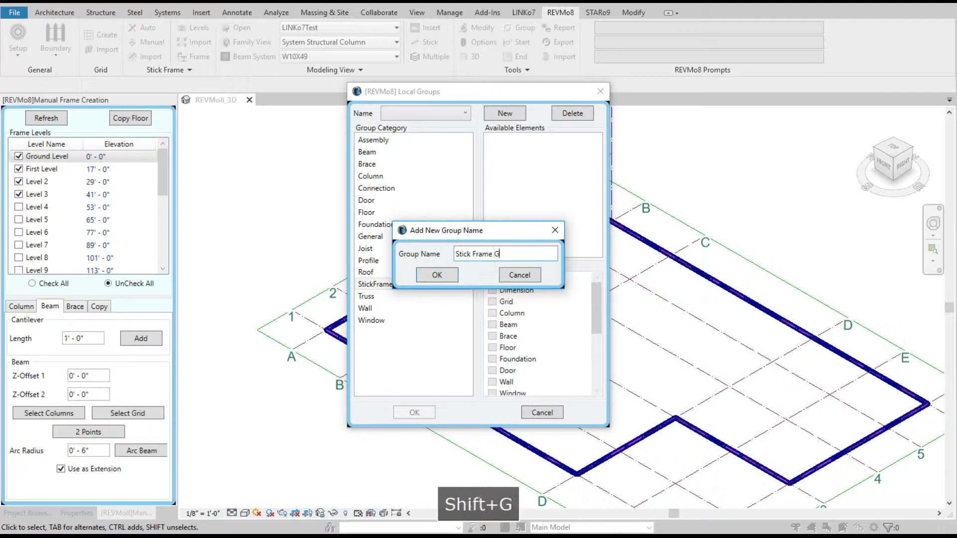
pyautogui.write('d')
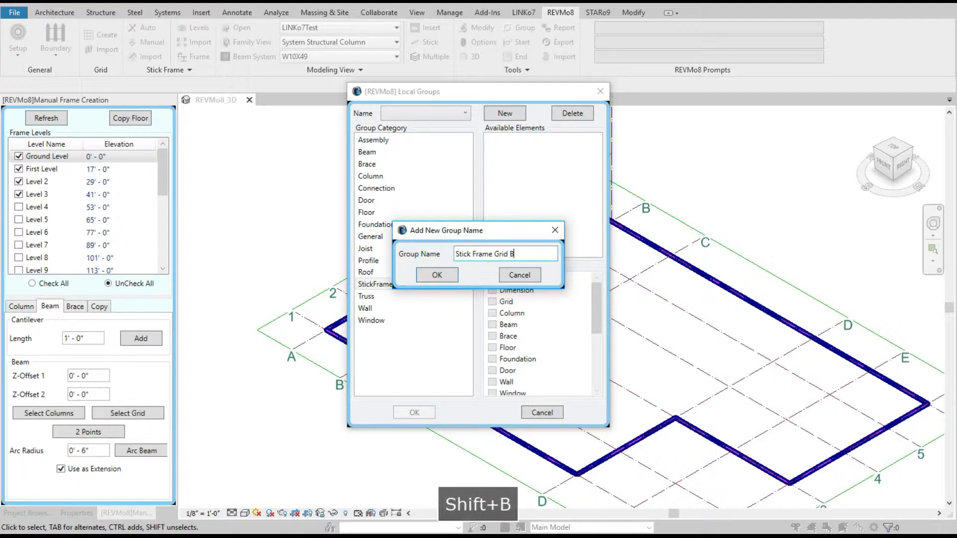
pyautogui.write(' B')
pyautogui.click(439, 274)
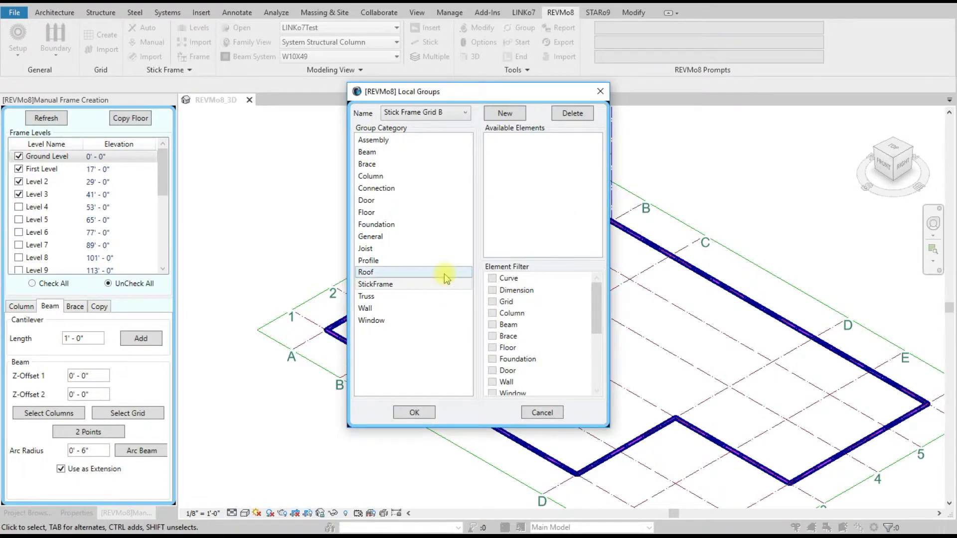
# Step: Add the recorded elements to the Stick Frame Grid B group and save the project
pyautogui.click(414, 412)
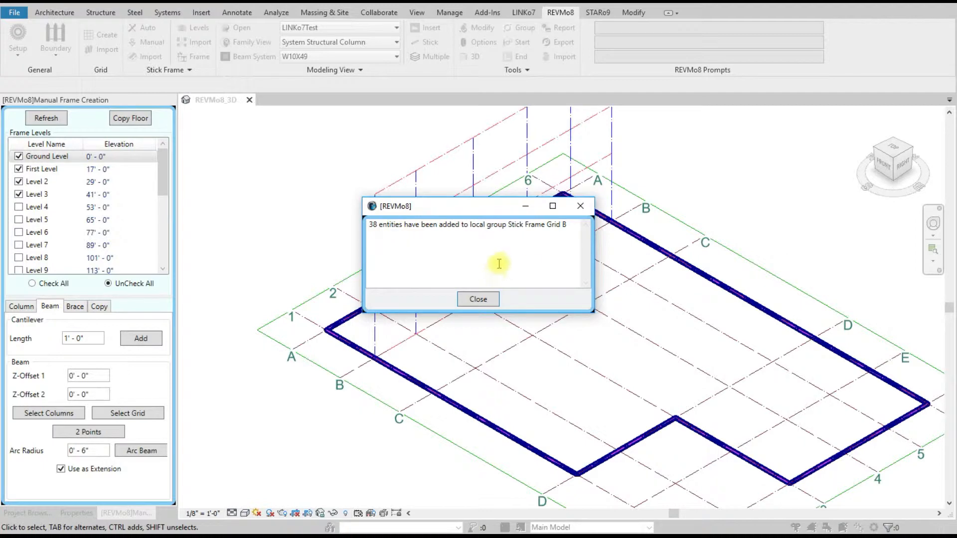
pyautogui.click(478, 299)
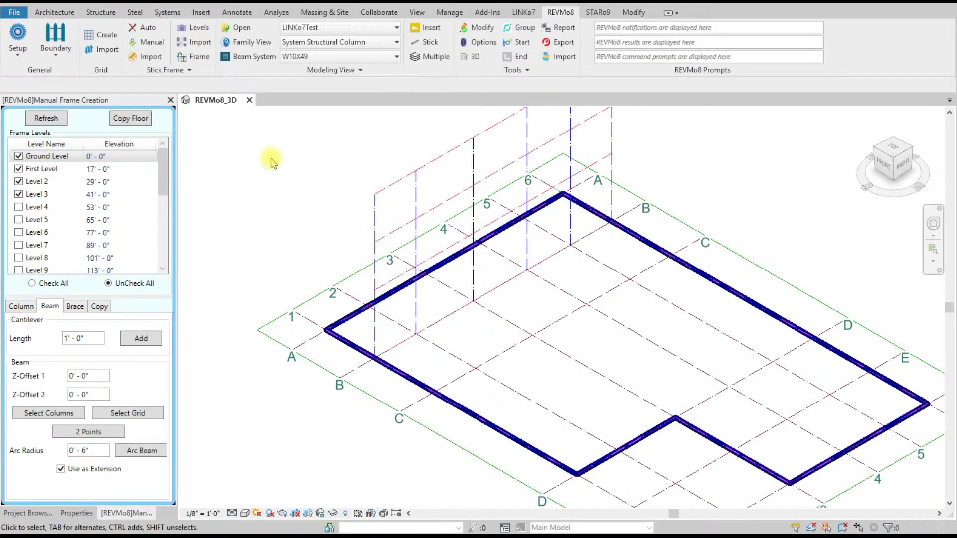
pyautogui.hotkey('ctrl', 's')
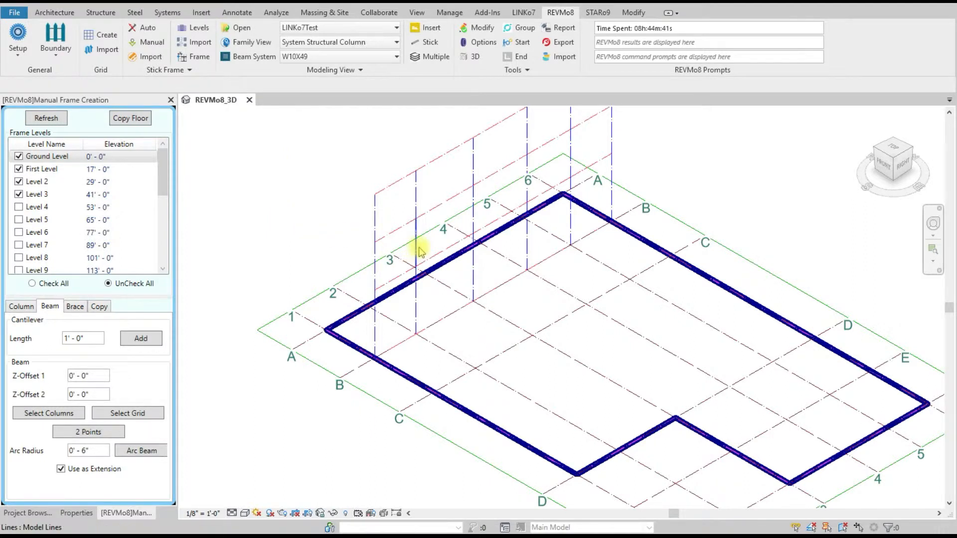
# Step: Start a copy from the local group Stick Frame Grid B with the Ground Level plan open
pyautogui.click(99, 306)
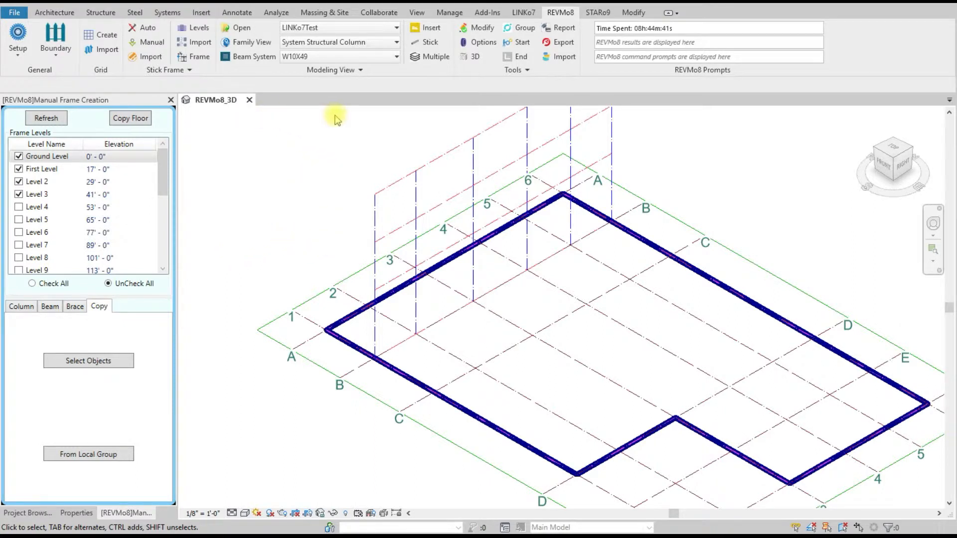
pyautogui.click(173, 73)
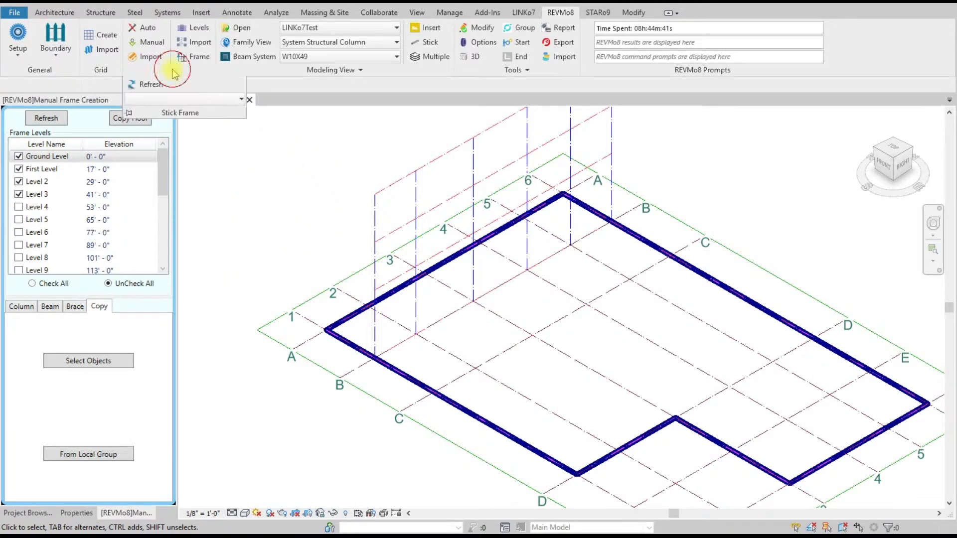
pyautogui.click(139, 83)
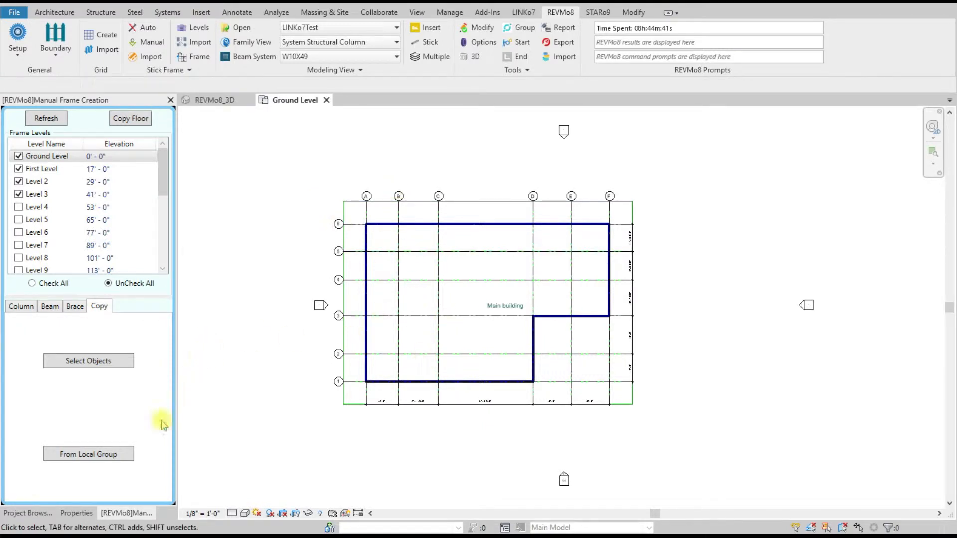
pyautogui.click(87, 454)
pyautogui.click(435, 219)
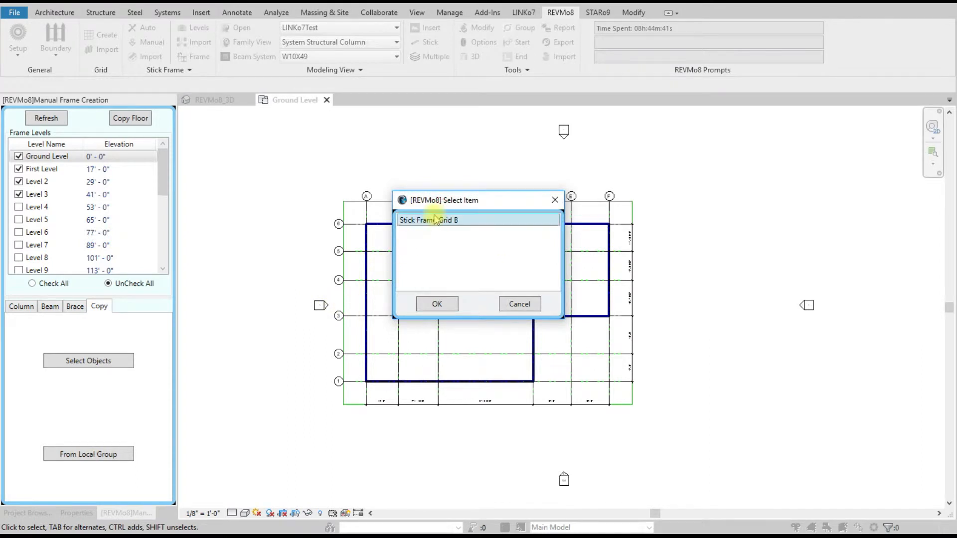
pyautogui.click(437, 303)
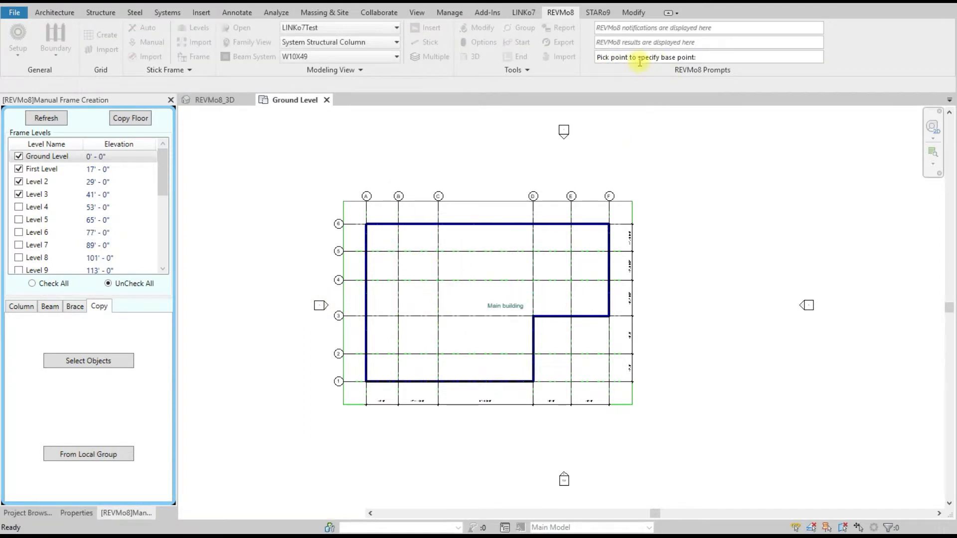
# Step: Copy the group from grid intersection B-2 to C-2, end the copy and return to the REVMo8_3D view
pyautogui.scroll(2, 399, 372)
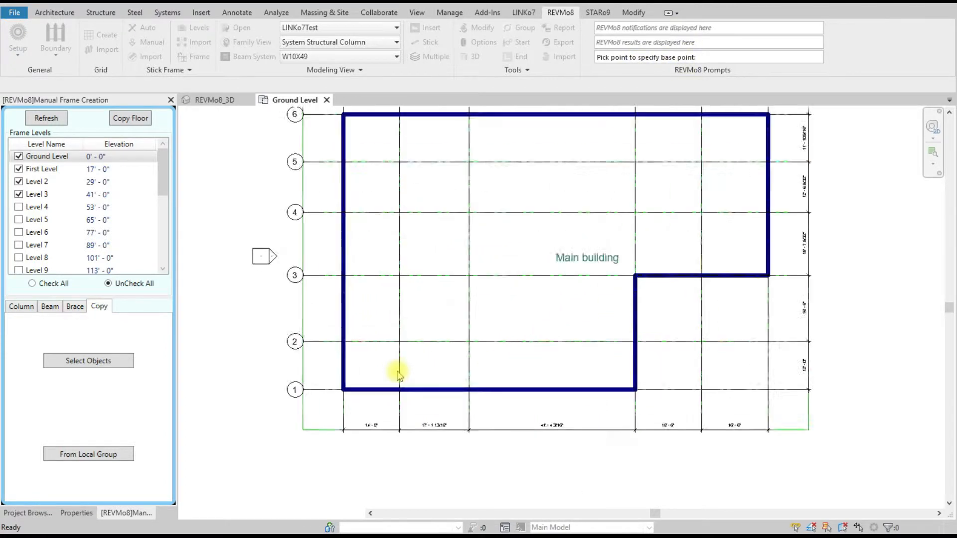
pyautogui.scroll(2, 398, 372)
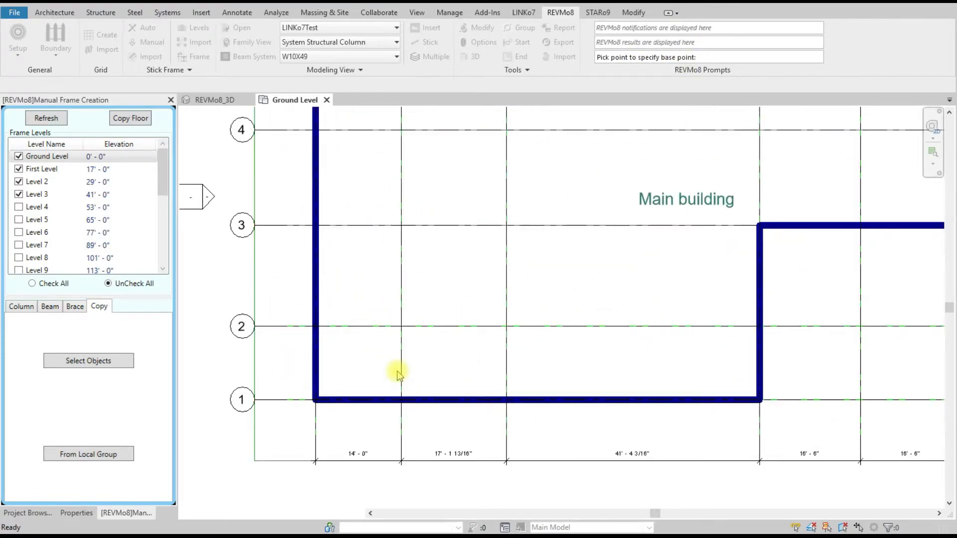
pyautogui.click(402, 326)
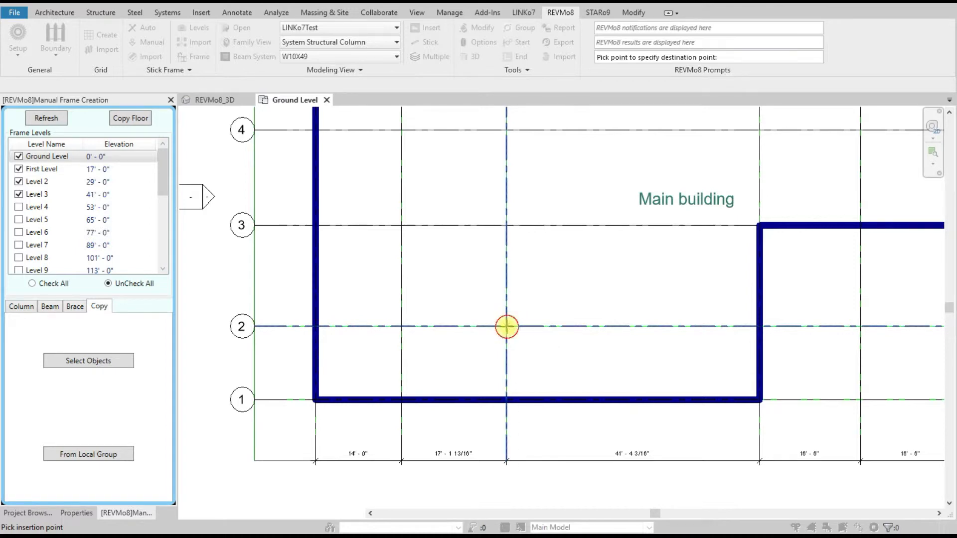
pyautogui.click(507, 326)
pyautogui.rightClick(418, 287)
pyautogui.click(432, 293)
pyautogui.click(215, 99)
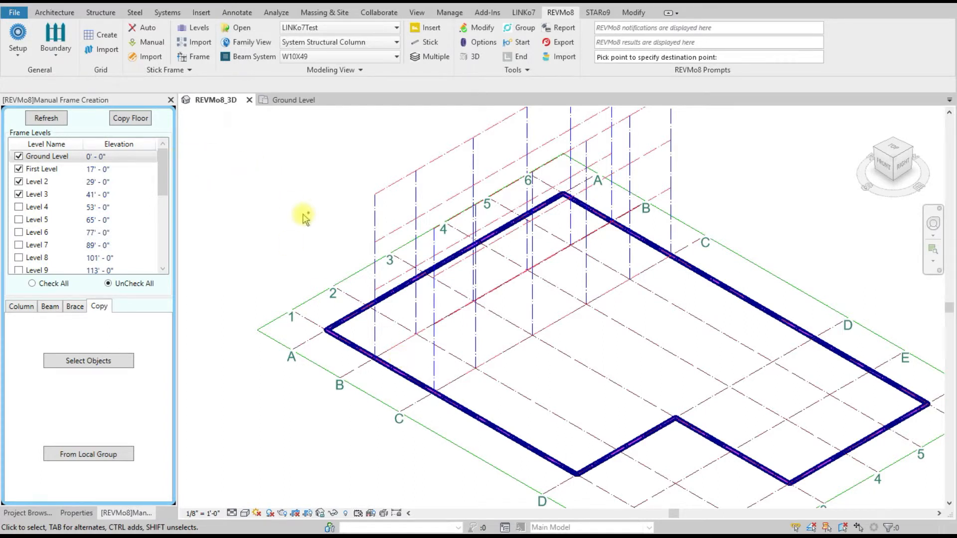
# Step: Undo the group copy and the earlier beams and columns along grid B
pyautogui.hotkey('ctrl', 'z')
pyautogui.hotkey('ctrl', 'z')
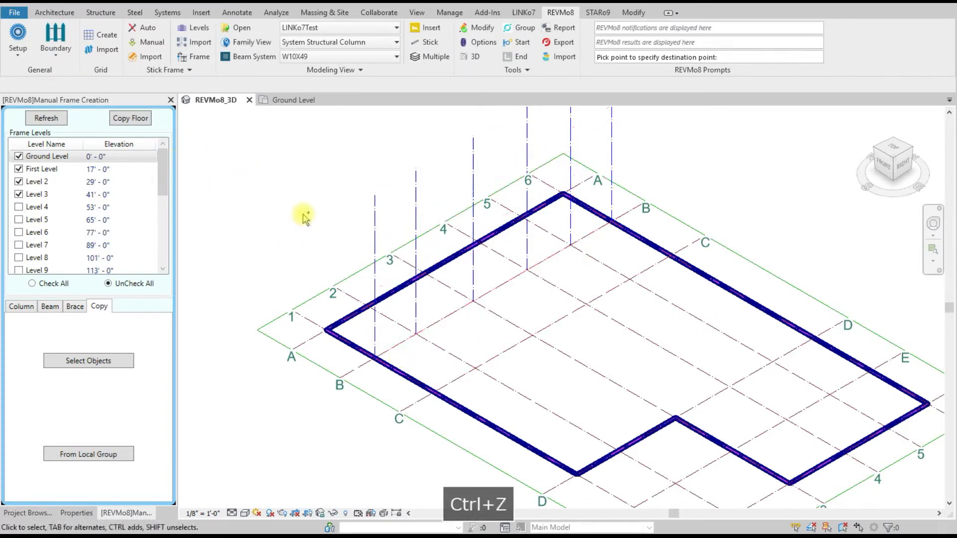
pyautogui.hotkey('ctrl', 'z')
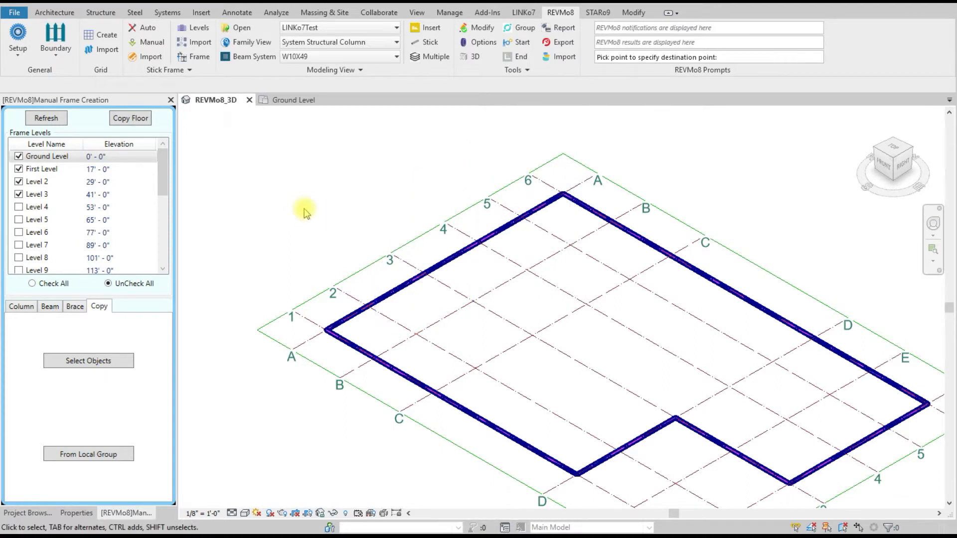
# Step: Automatically create the Main building stick frame between Ground Level and First Level, and close the auto frame tool
pyautogui.click(139, 28)
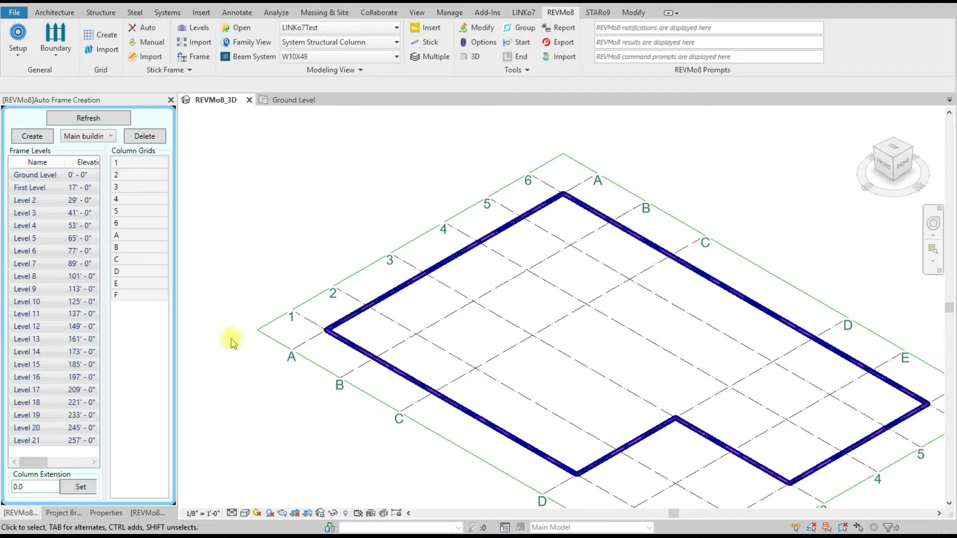
pyautogui.click(36, 175)
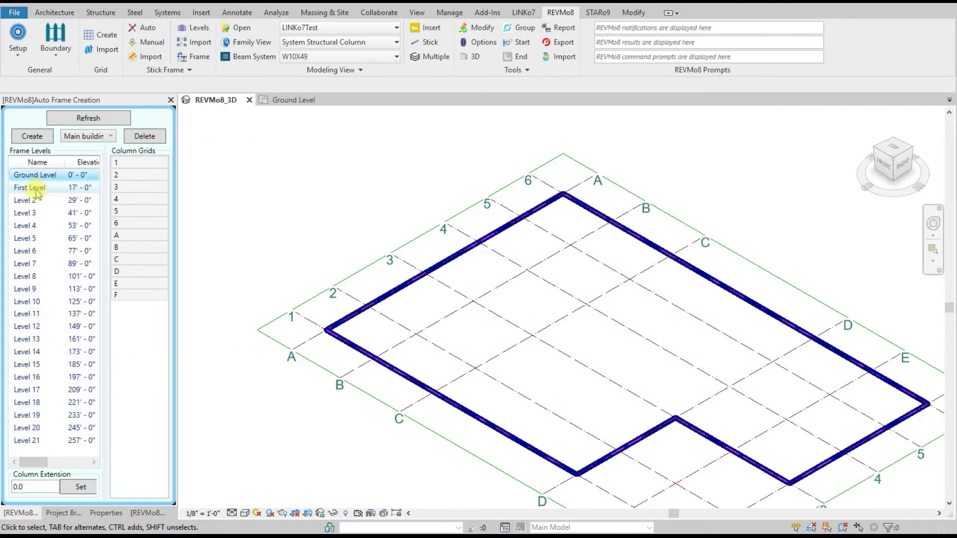
pyautogui.keyDown('ctrl'); pyautogui.click(36, 192); pyautogui.keyUp('ctrl')
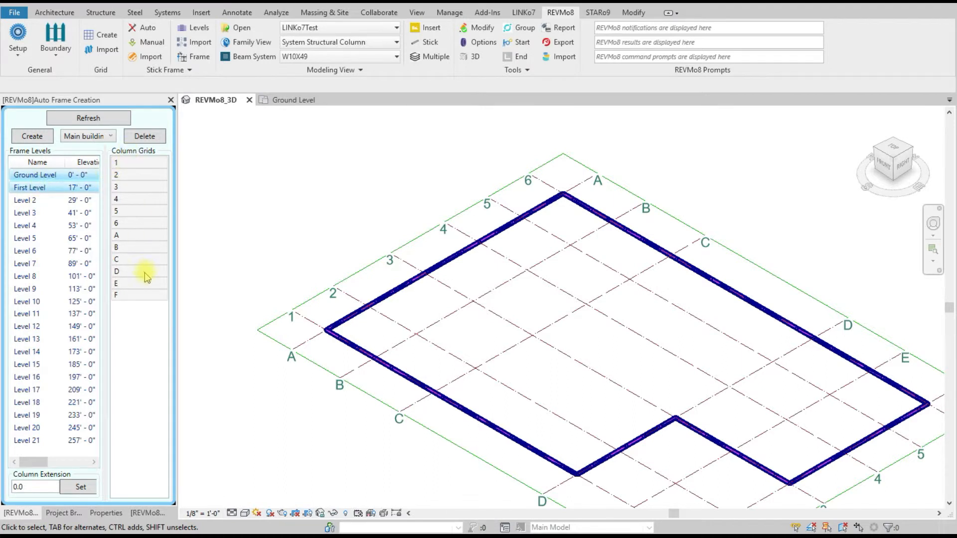
pyautogui.click(33, 137)
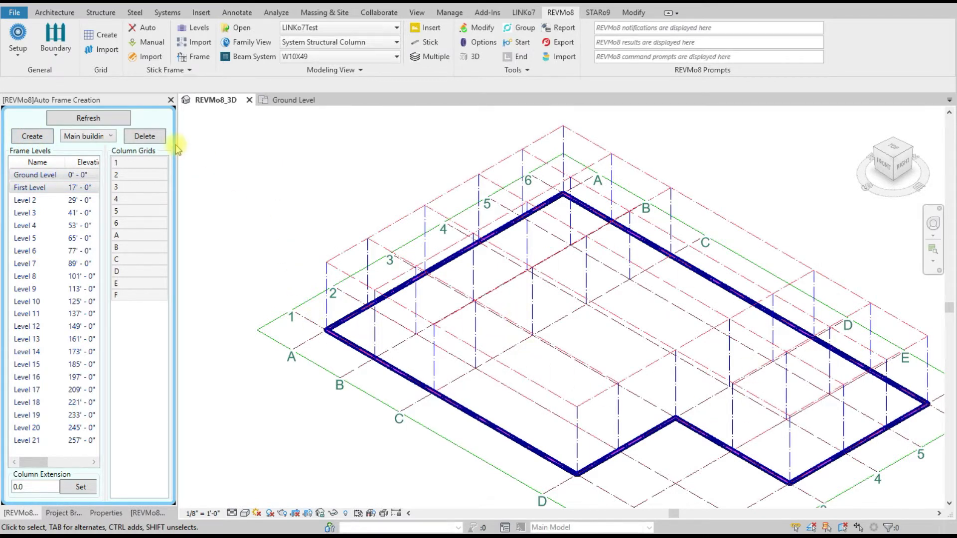
pyautogui.click(171, 100)
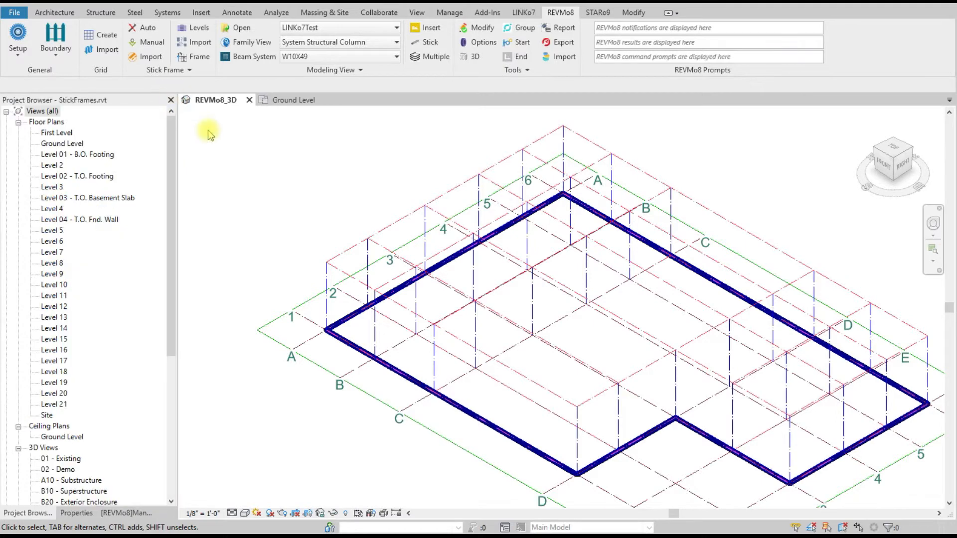
# Step: Copy the Ground Level floor of the manual frame to Level 2, Level 3 and Level 4
pyautogui.click(148, 44)
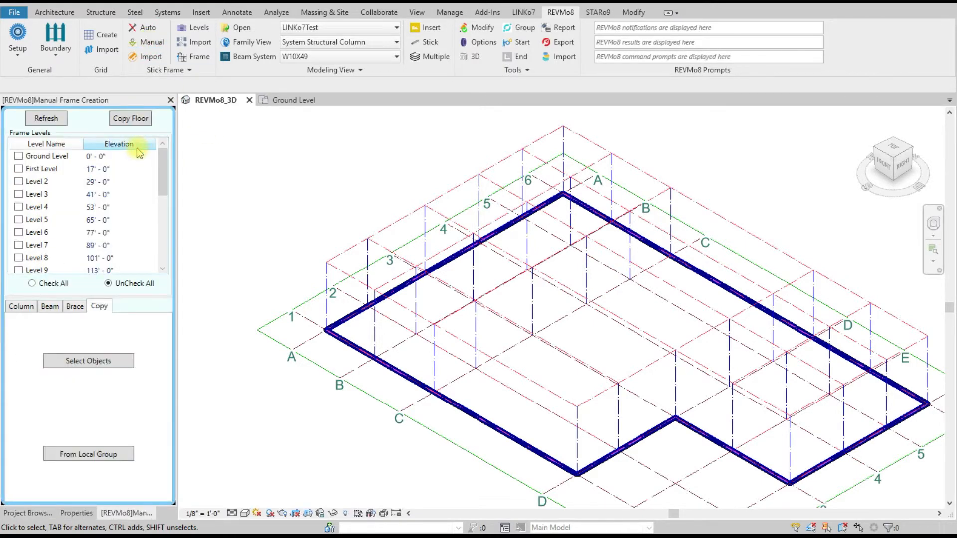
pyautogui.click(18, 156)
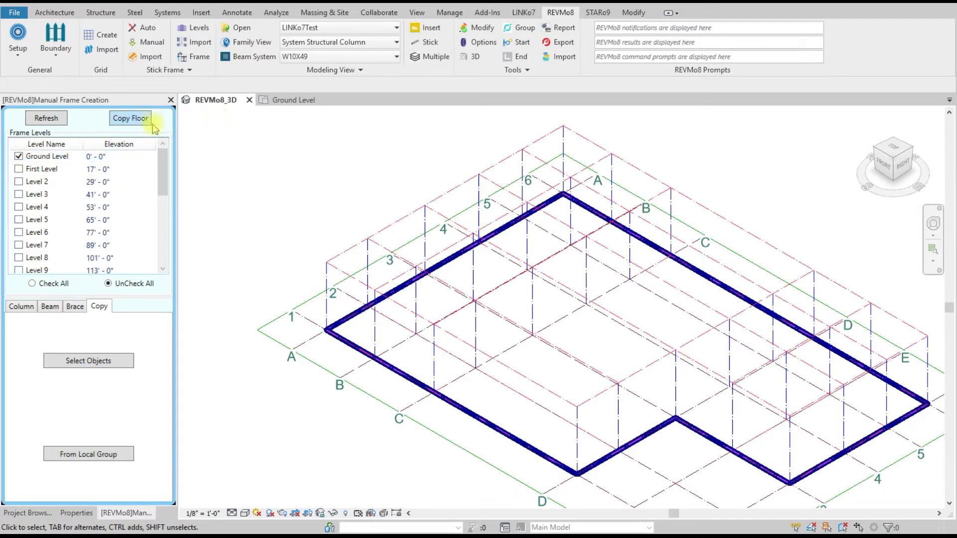
pyautogui.click(129, 119)
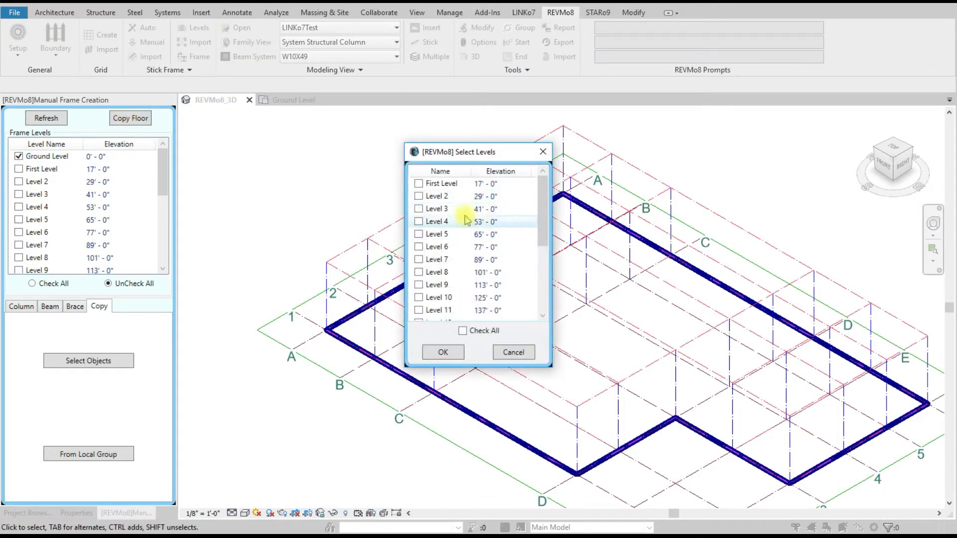
pyautogui.click(418, 196)
pyautogui.click(418, 209)
pyautogui.click(418, 221)
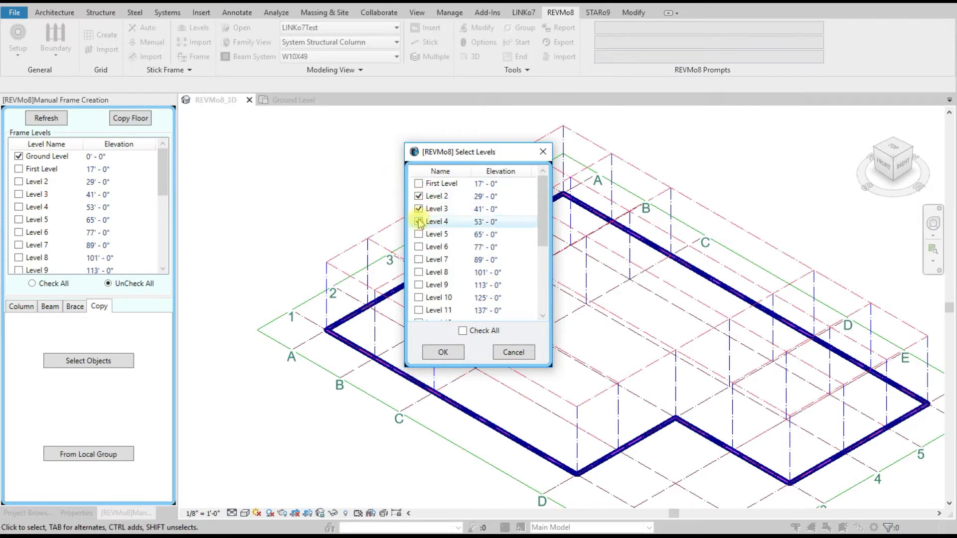
pyautogui.click(444, 352)
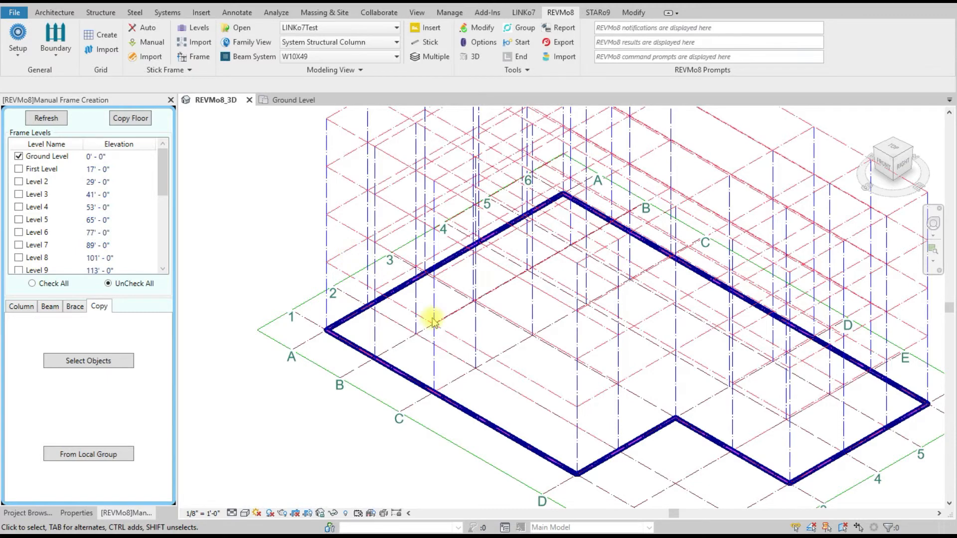
# Step: Open the column creation options for the manual frame
pyautogui.scroll(-2, 433, 322)
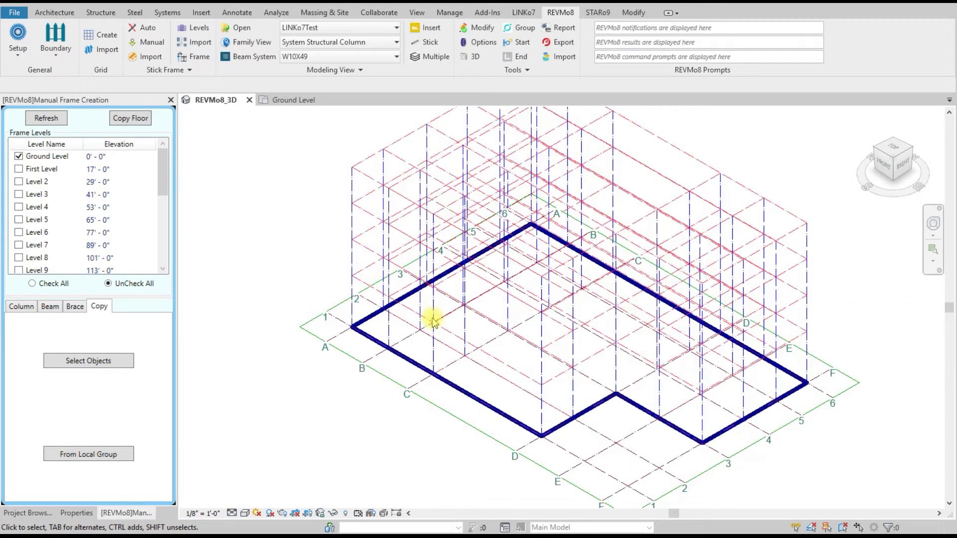
pyautogui.click(21, 307)
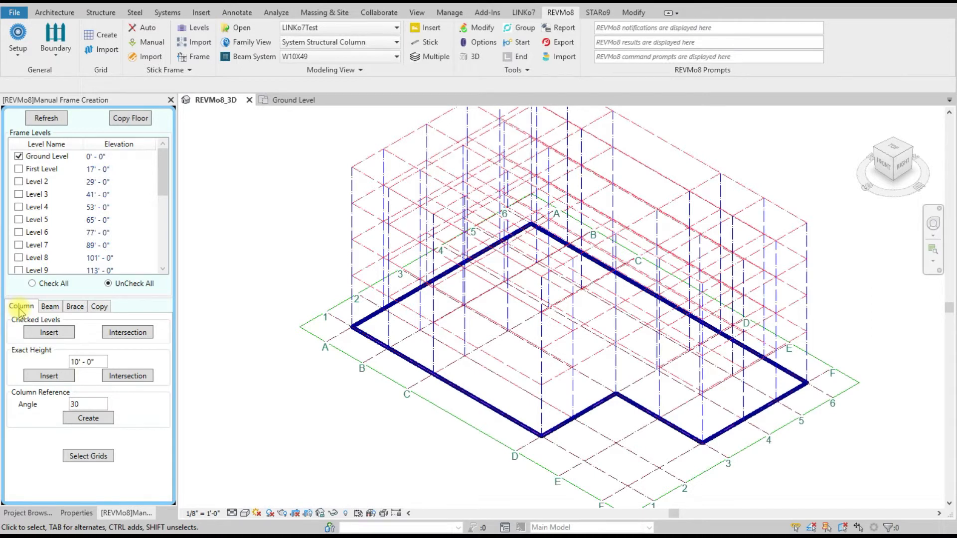